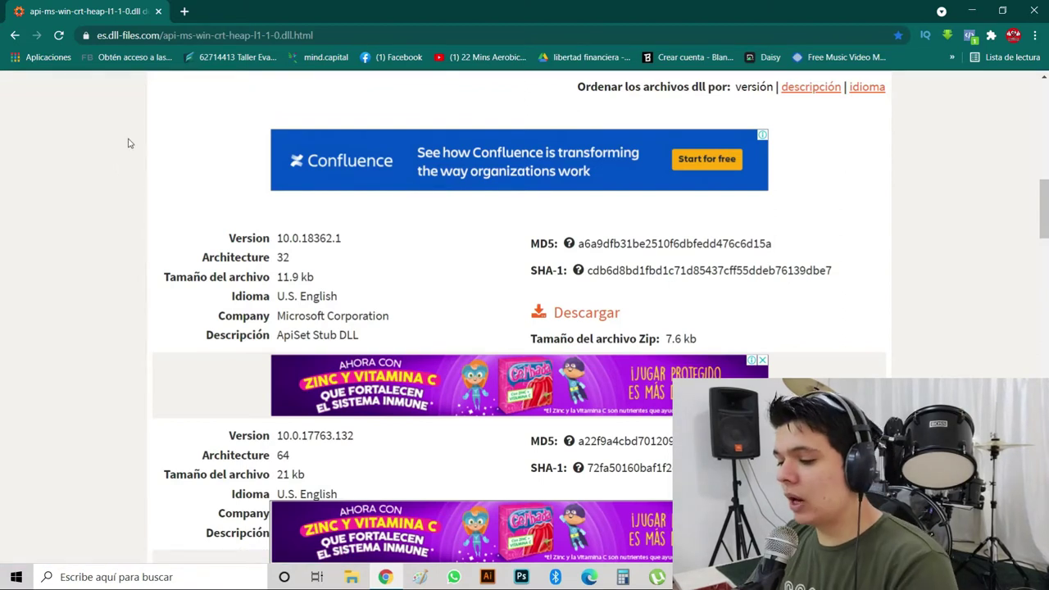
Step: Download the 32-bit api-ms-win-crt-heap-l1-1-0.dll archive, version 10.0.18362.1
scroll(133, 173, down, 1)
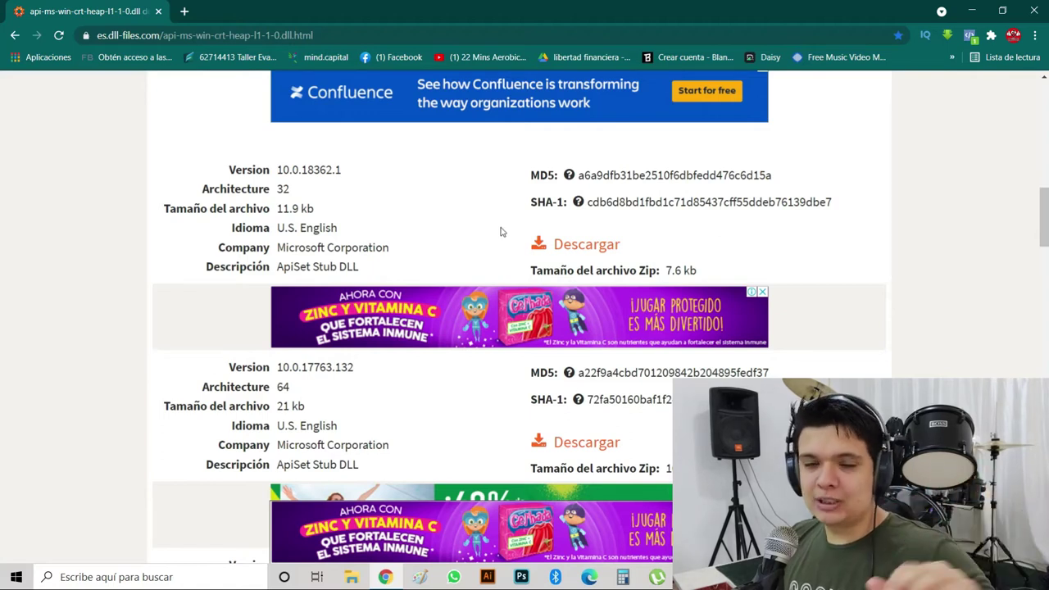
click(564, 245)
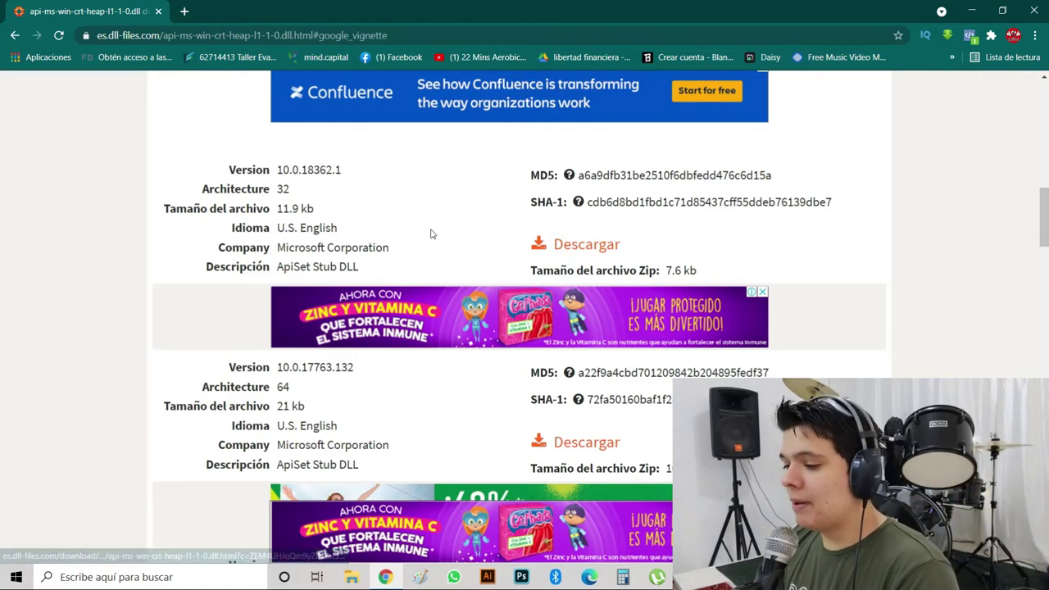
click(460, 416)
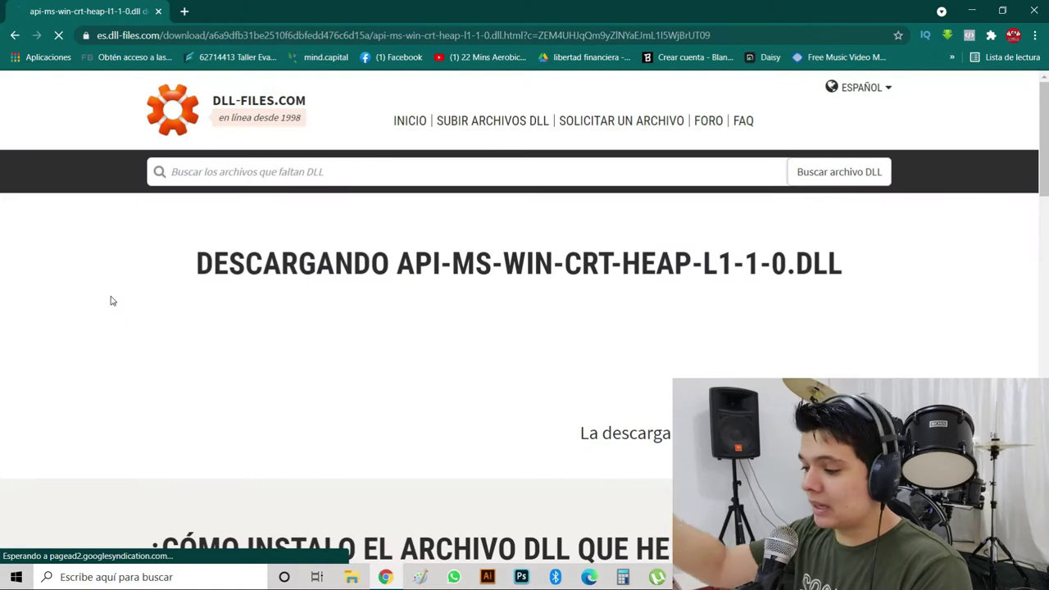
scroll(113, 301, down, 1)
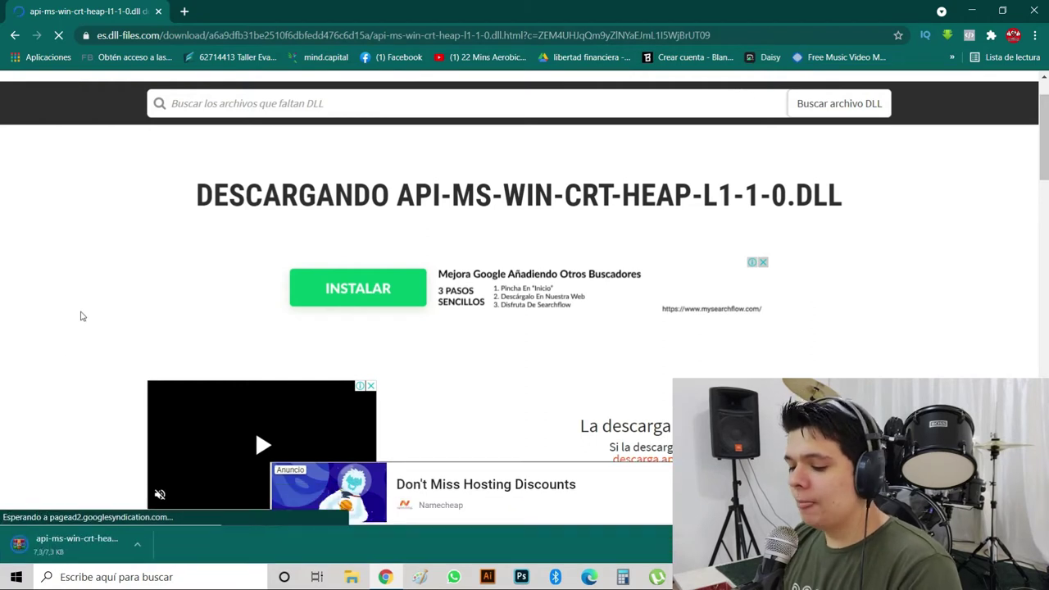
scroll(80, 316, down, 1)
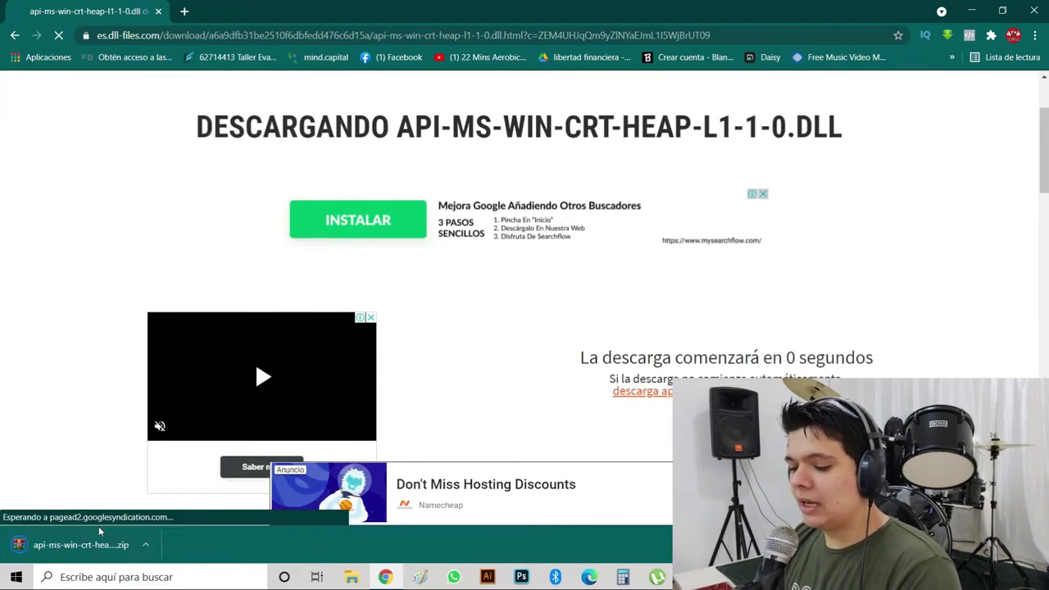
Step: Show the downloaded api-ms-win-crt-heap-l1-1-0 archive in its folder and move it to the desktop
click(148, 541)
click(164, 499)
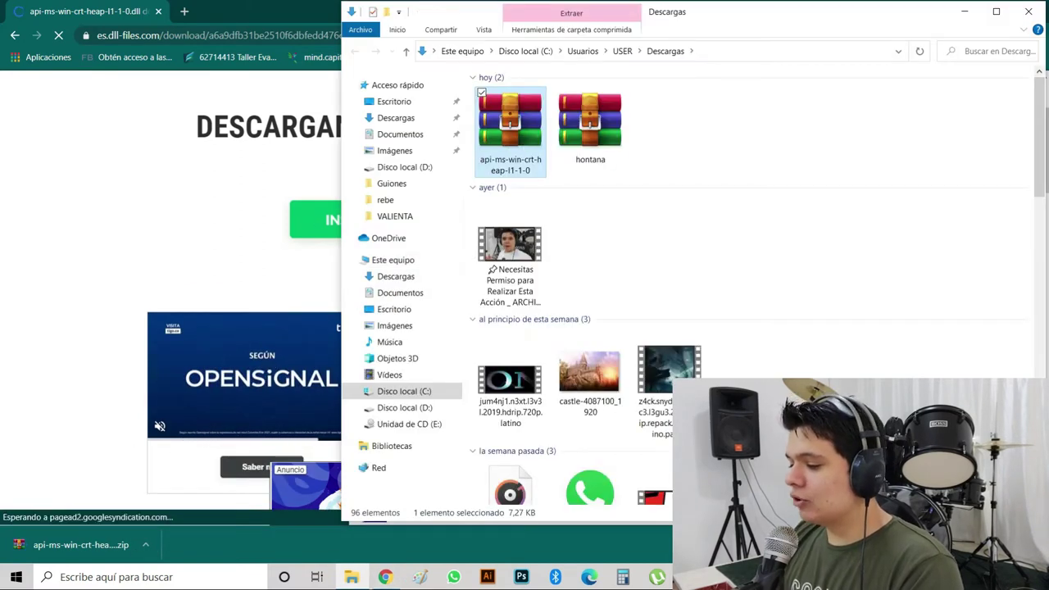
key(super+d)
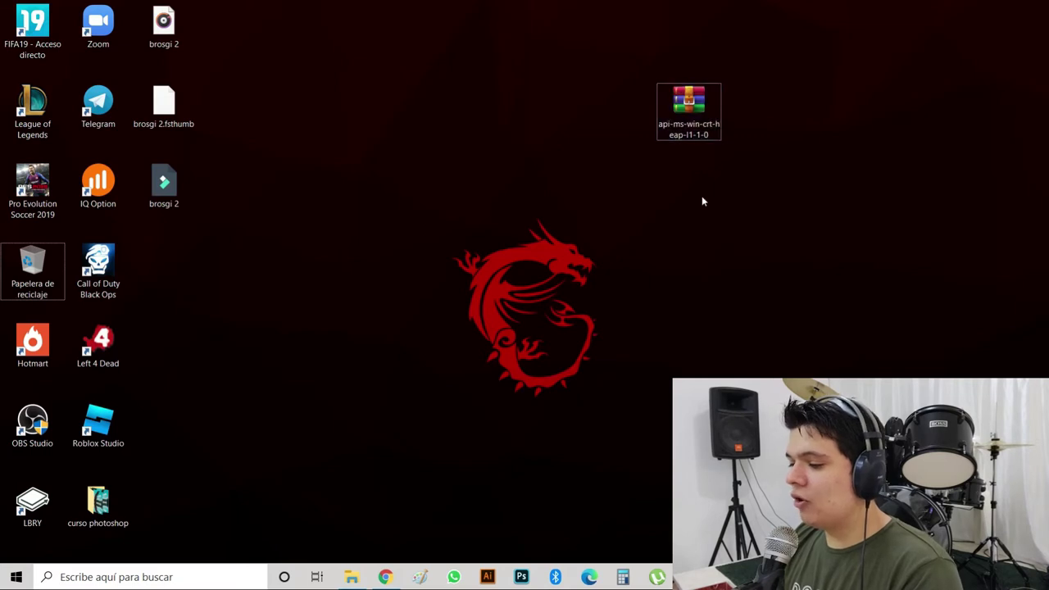
Step: Create a desktop folder named 32 and move the api-ms-win-crt-heap-l1-1-0 archive into it
right_click(702, 202)
mouse_move(617, 347)
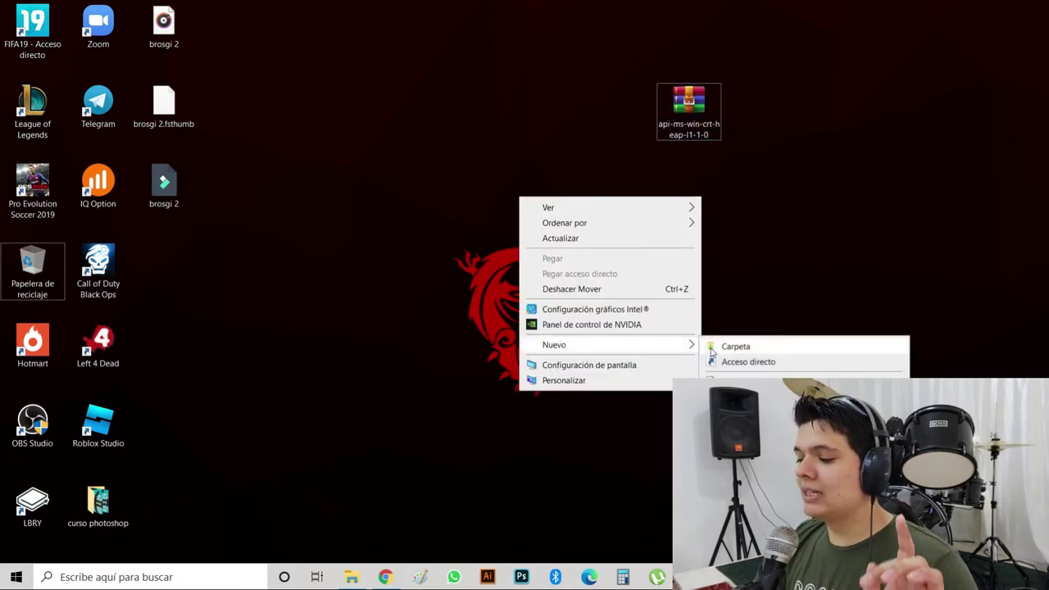
click(711, 350)
text(32)
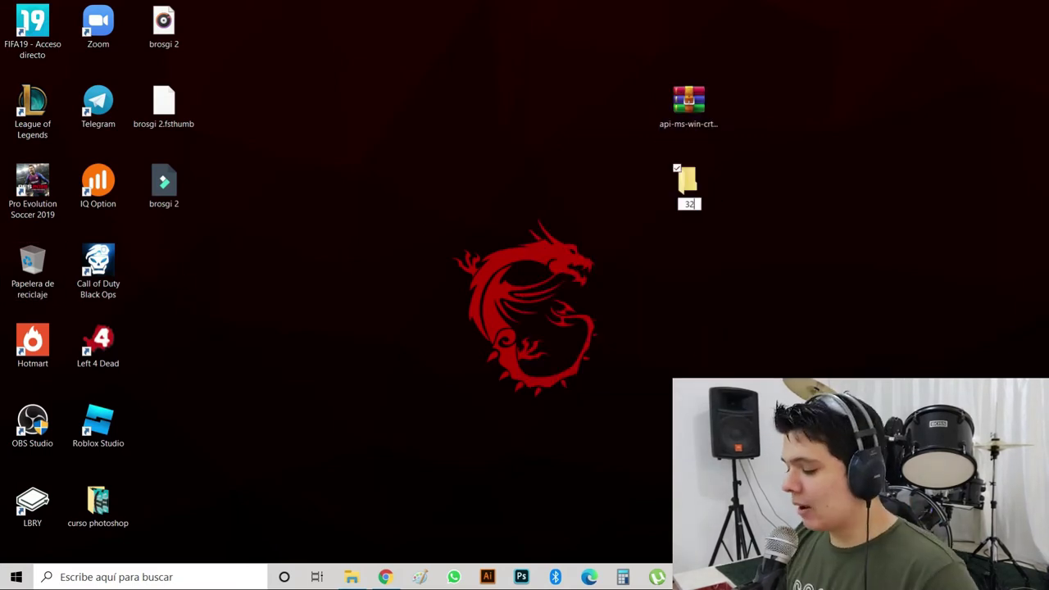
key(Return)
drag(685, 120, 696, 187)
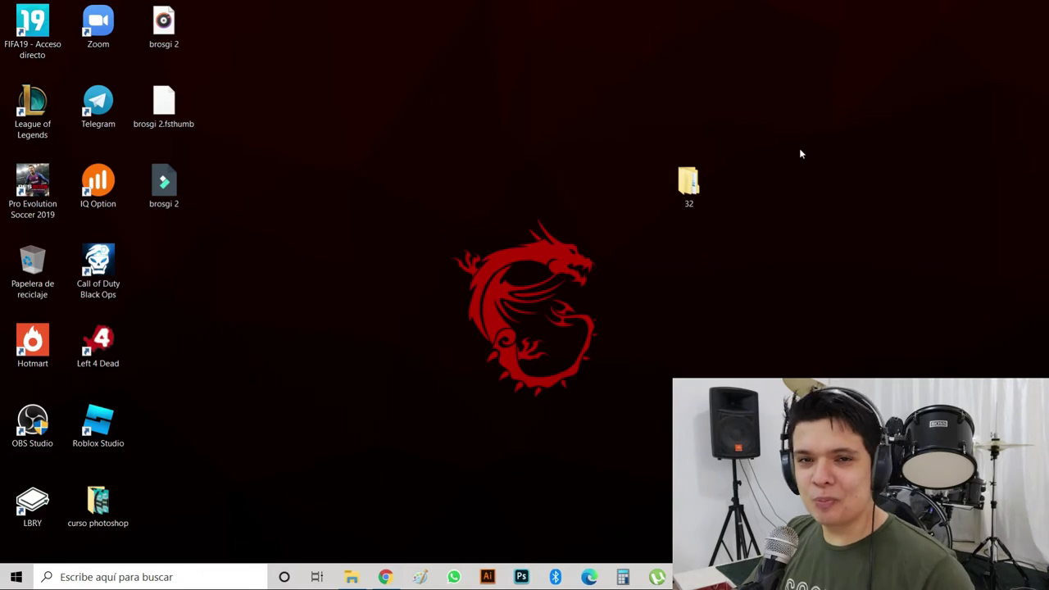
Step: Return to the DLL download page in Chrome and download the 64-bit archive, version 10.0.17763.132
click(387, 573)
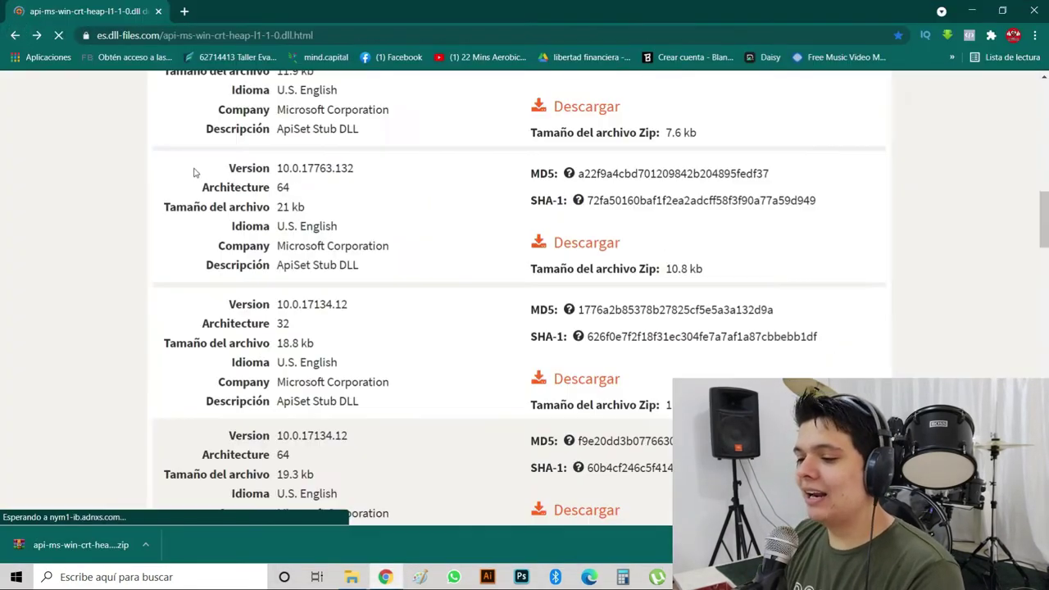
scroll(193, 190, up, 3)
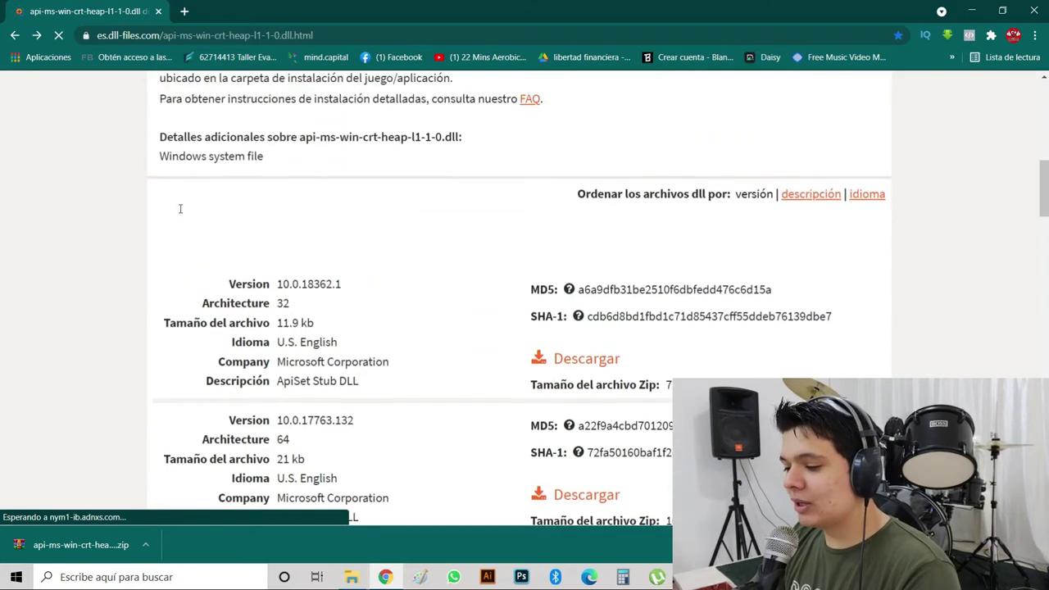
scroll(391, 258, down, 3)
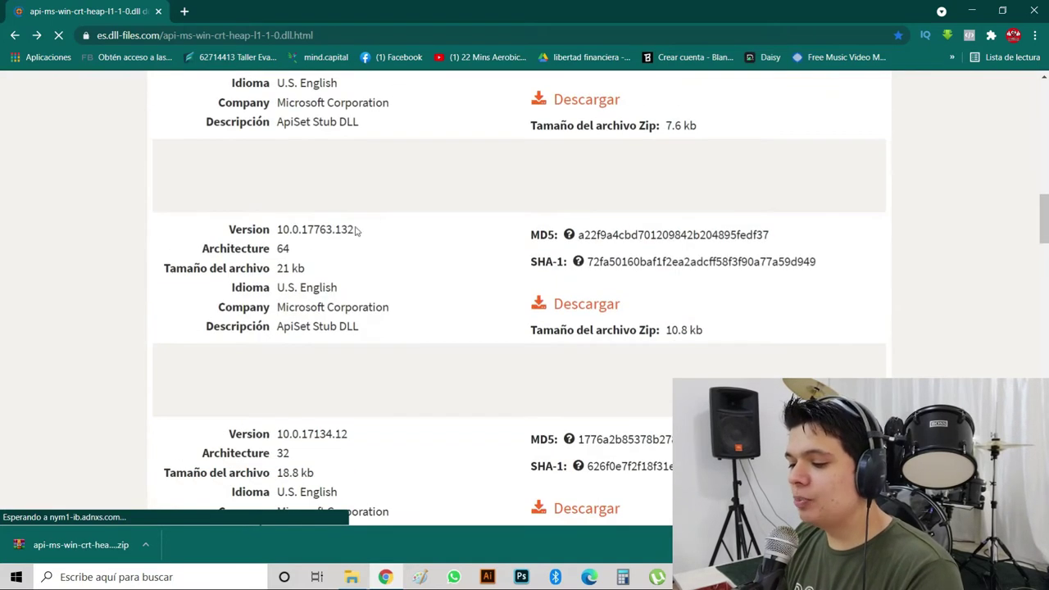
click(598, 298)
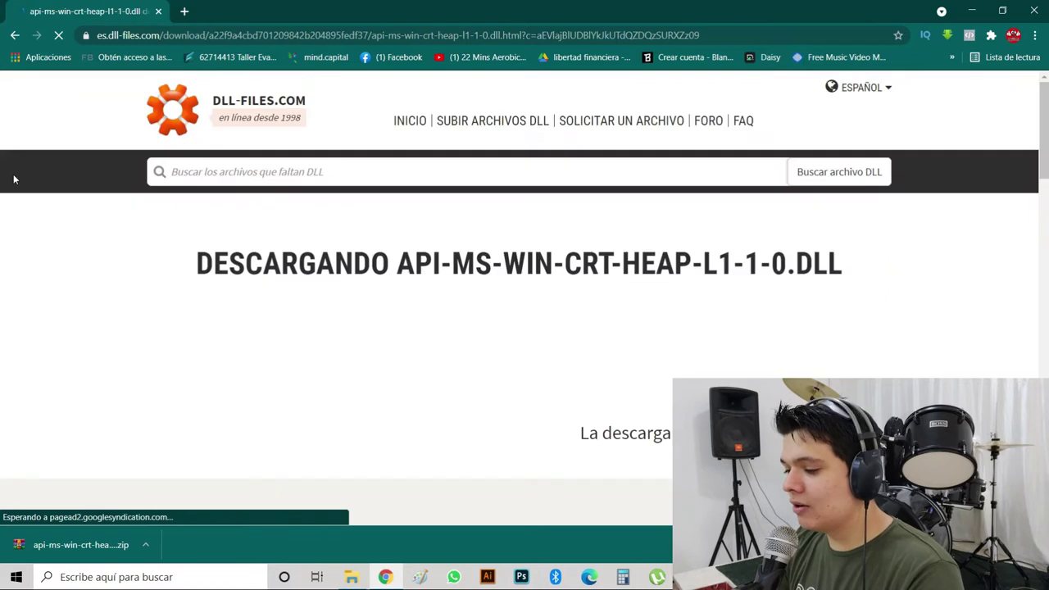
scroll(45, 189, down, 2)
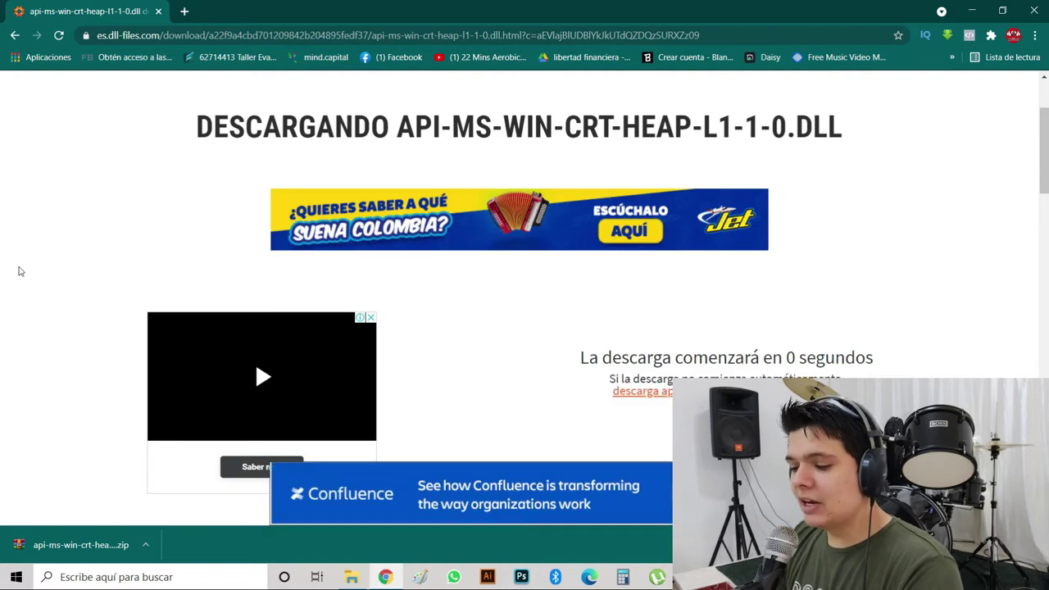
scroll(20, 271, down, 1)
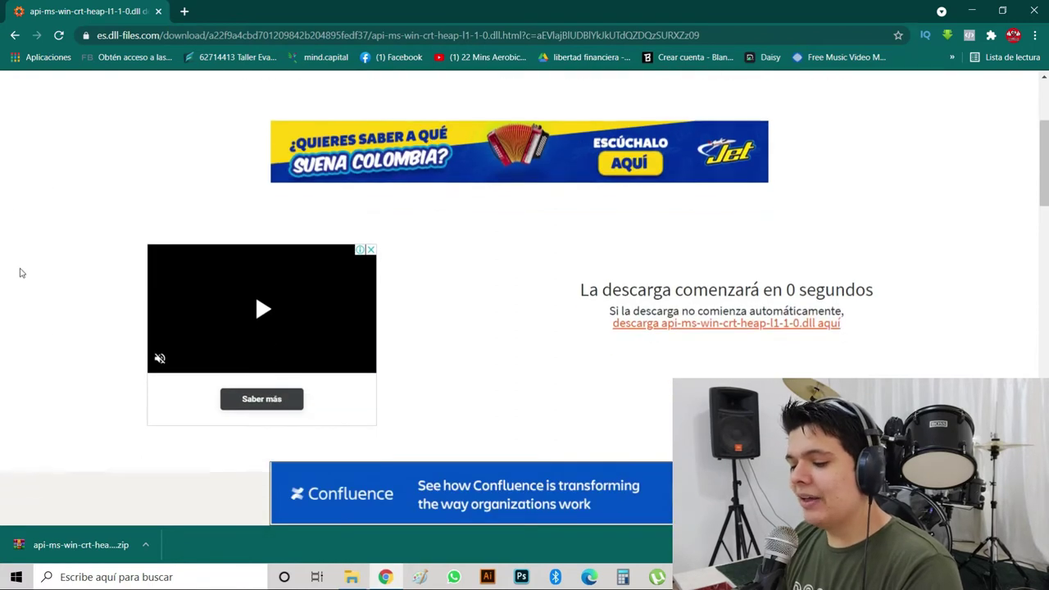
Step: Show the downloaded 64-bit archive in the Downloads folder and move it to the desktop
click(145, 545)
click(160, 501)
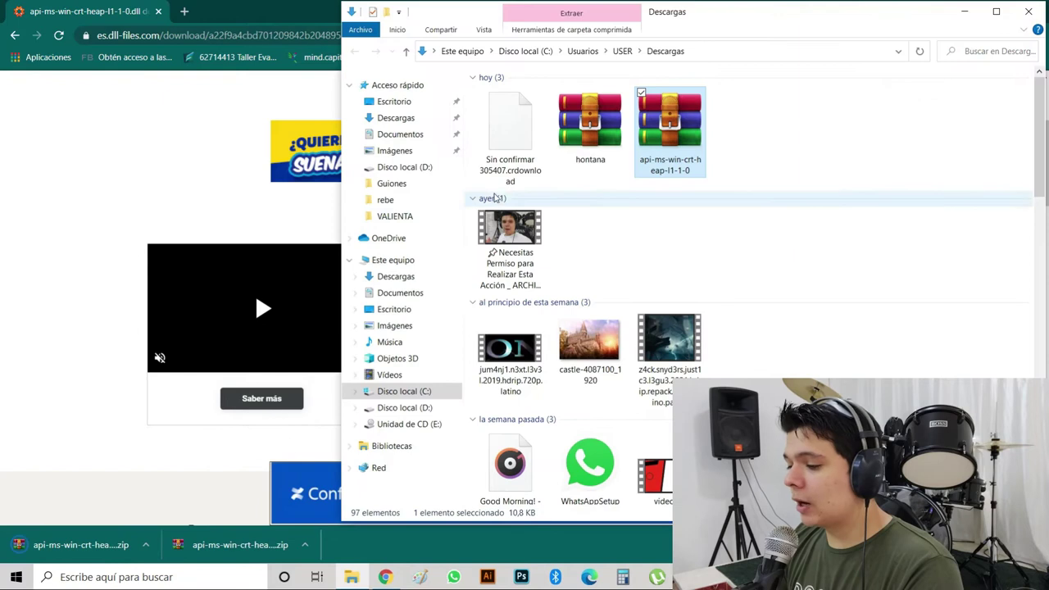
drag(669, 131, 703, 198)
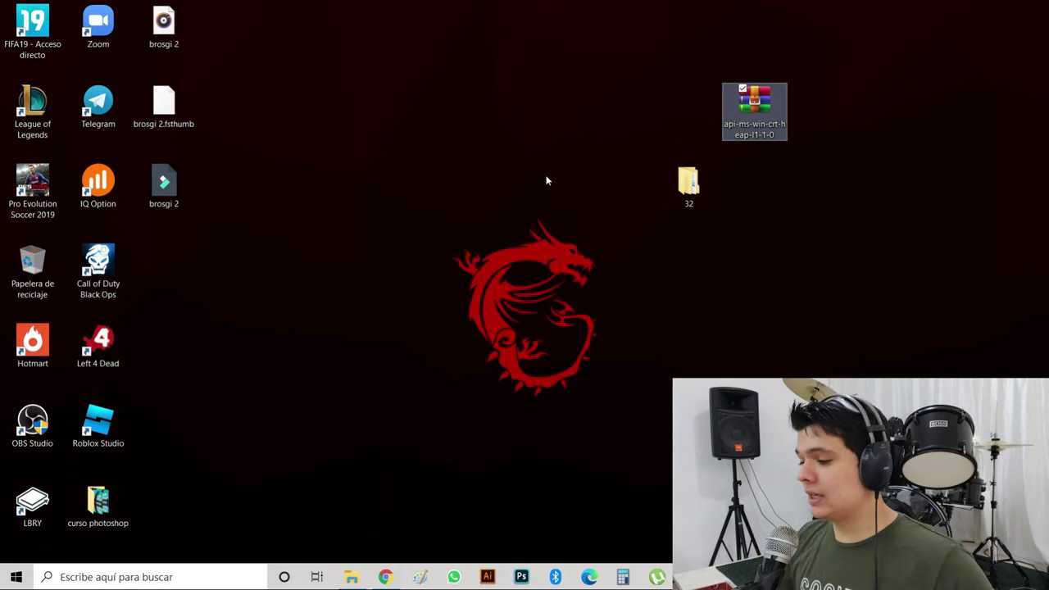
Step: Create a desktop folder named 64 and move the 64-bit api-ms-win-crt-heap-l1-1-0 archive into it
right_click(613, 346)
mouse_move(696, 494)
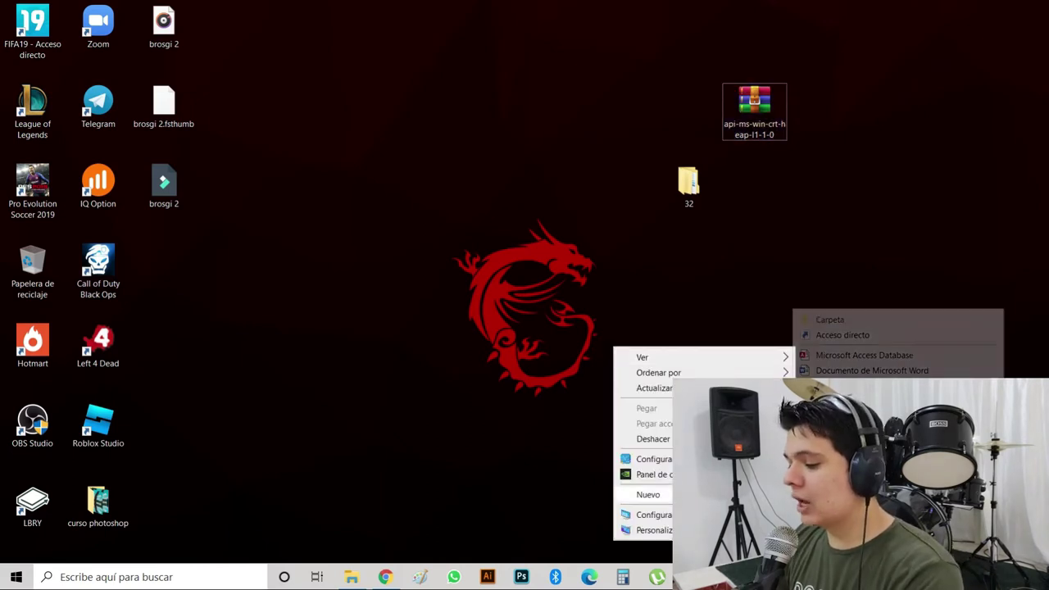
click(828, 320)
text(64)
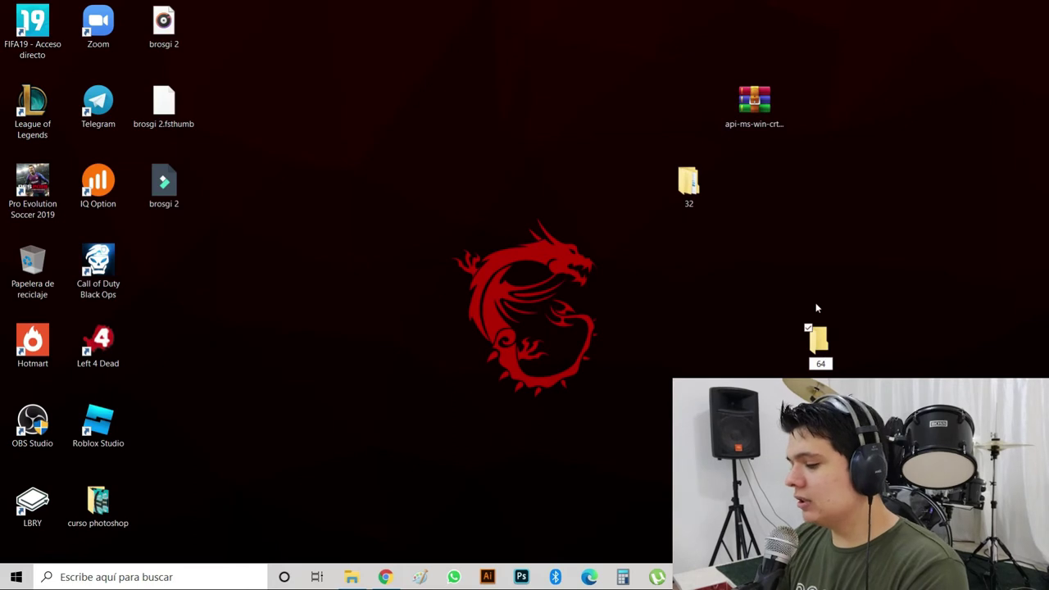
key(Return)
drag(753, 102, 842, 368)
Step: Arrange the 32 and 64 folders side by side on the desktop
drag(819, 344, 643, 137)
drag(753, 184, 688, 262)
click(710, 168)
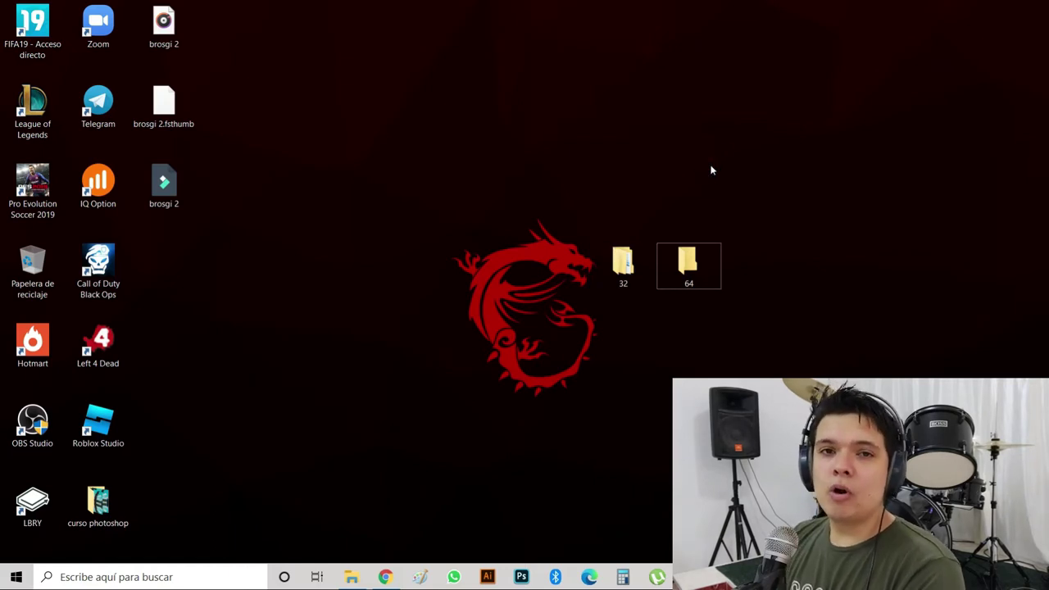
Step: Open the 32 folder and extract the api-ms-win-crt-heap-l1-1-0 archive in place
double_click(624, 277)
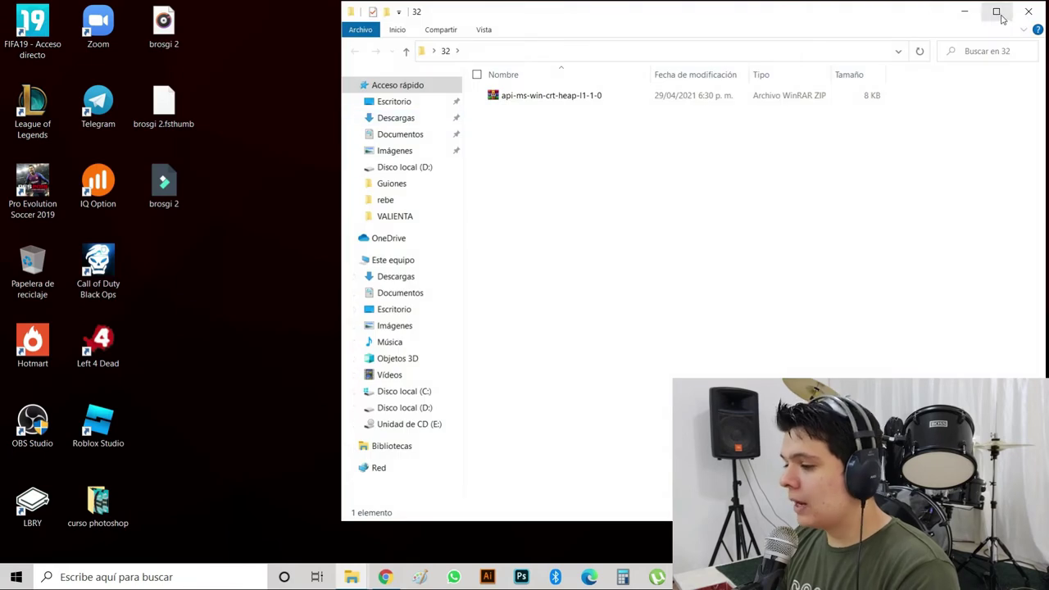
right_click(555, 96)
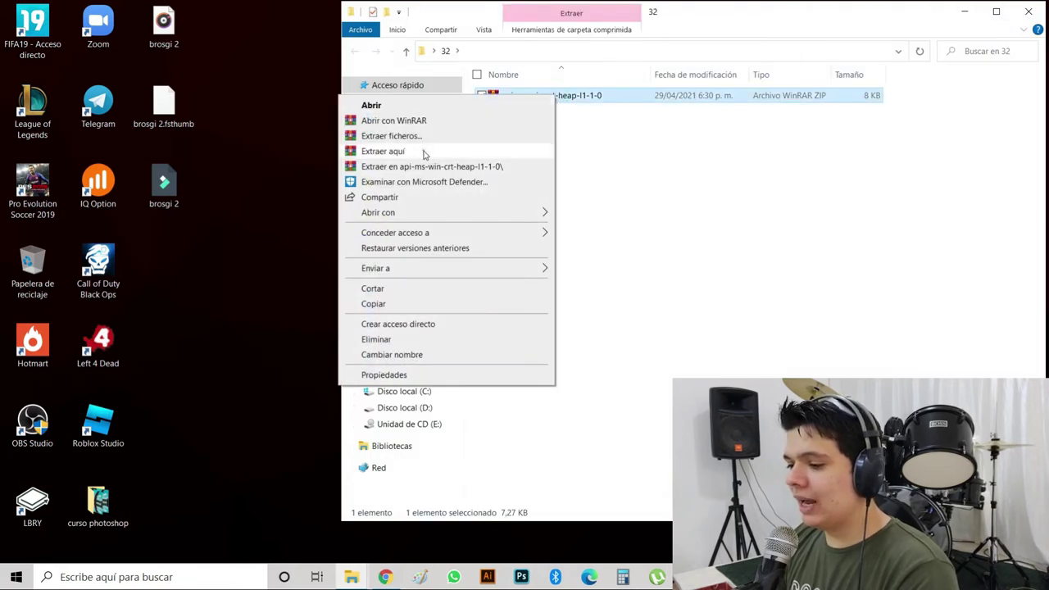
click(430, 150)
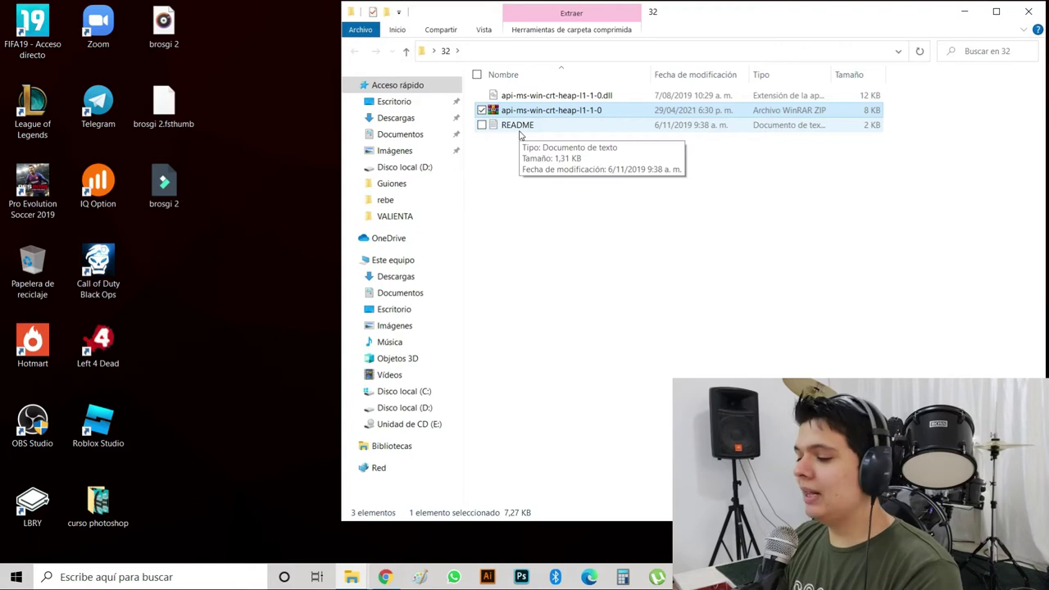
Step: Copy the extracted api-ms-win-crt-heap-l1-1-0.dll file from the 32 folder
click(540, 97)
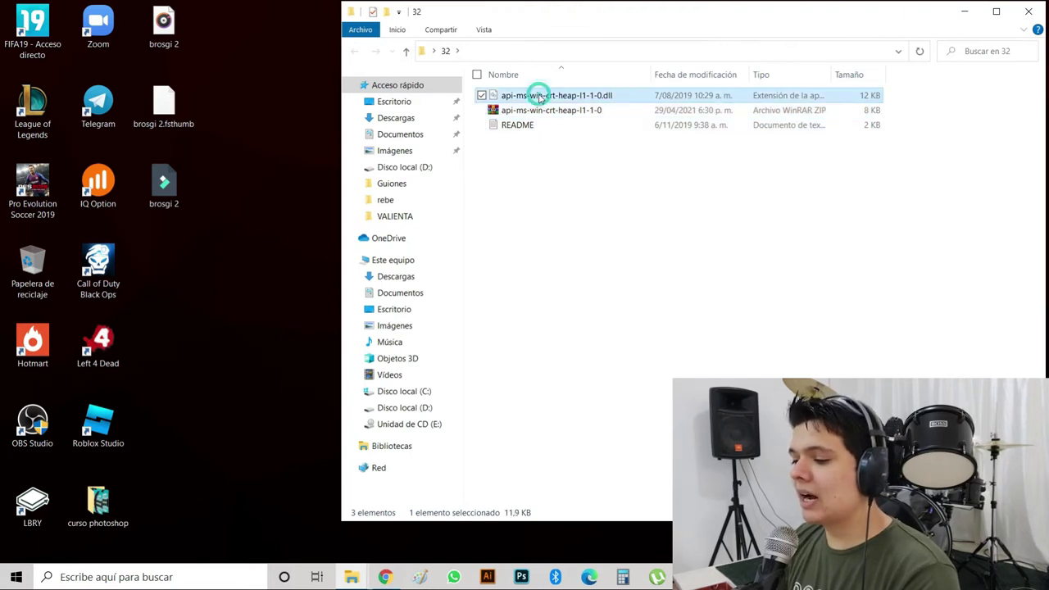
right_click(539, 97)
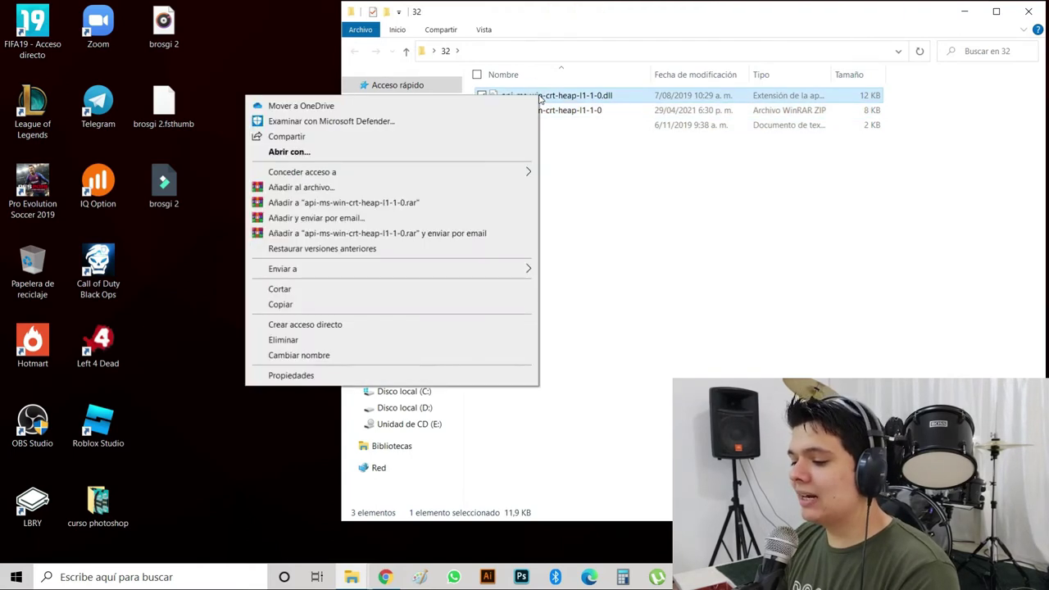
click(280, 302)
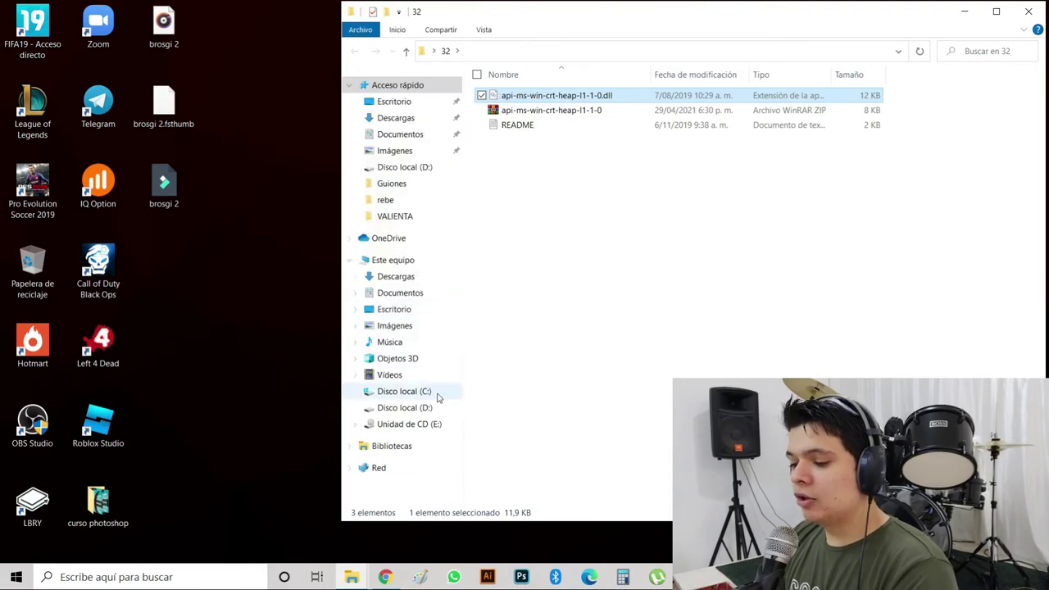
Step: Paste the copied DLL into the System32 folder inside Windows on drive C, granting administrator permission
click(393, 260)
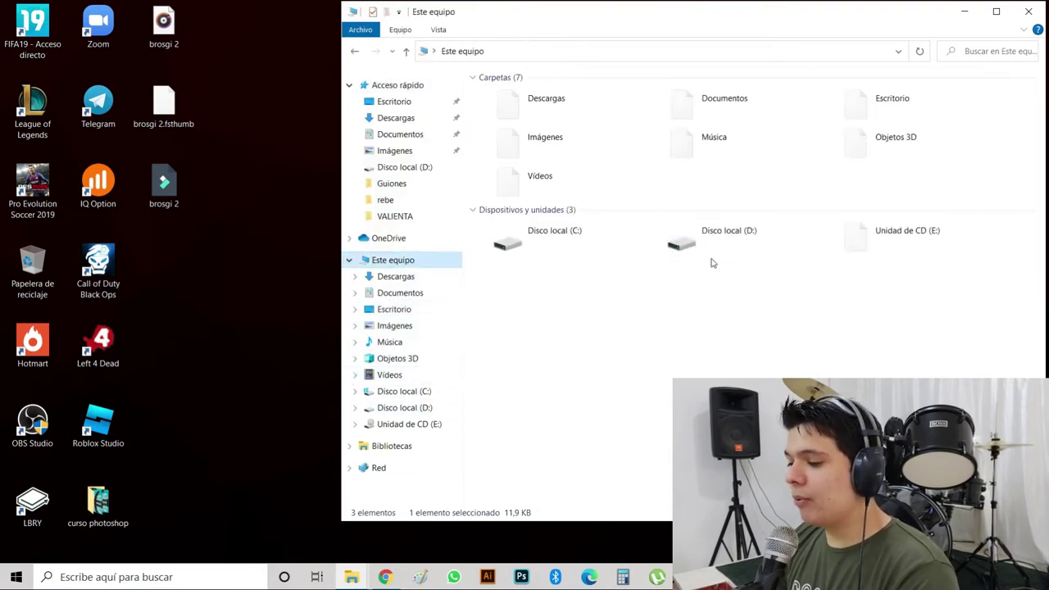
double_click(578, 249)
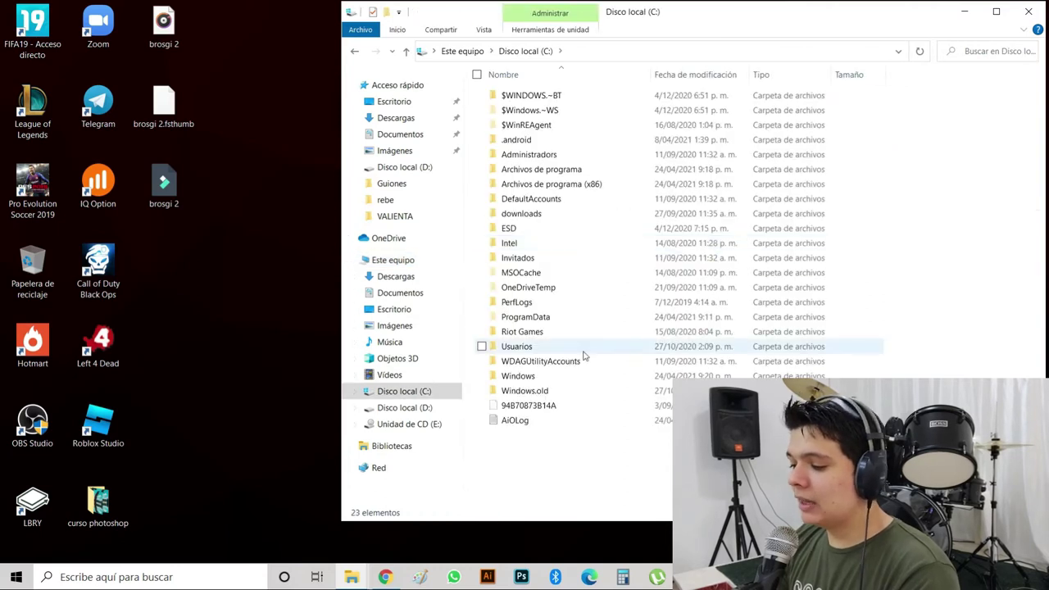
double_click(553, 377)
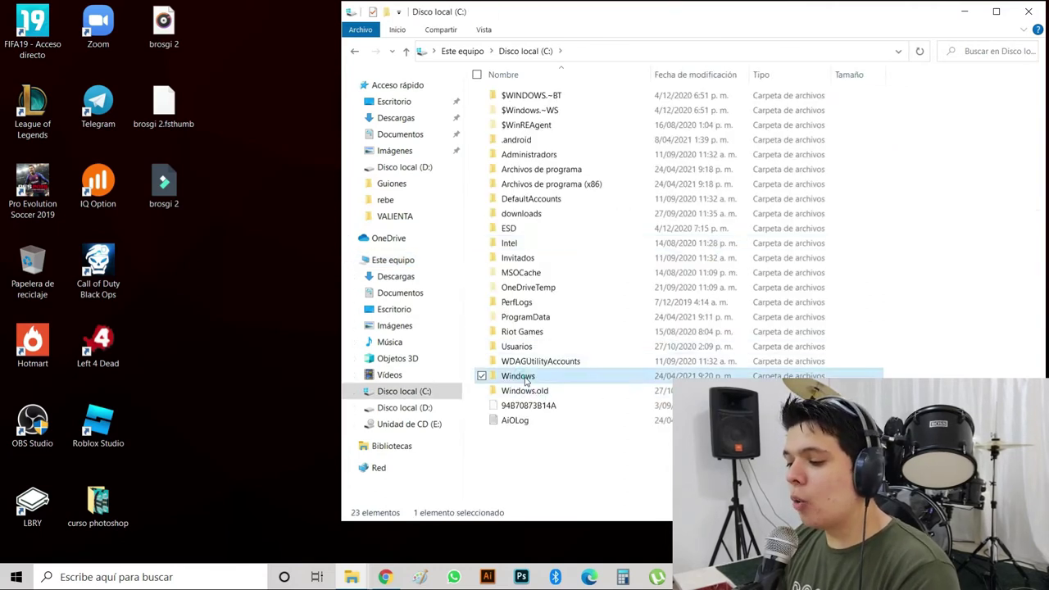
scroll(603, 269, down, 5)
scroll(603, 269, down, 10)
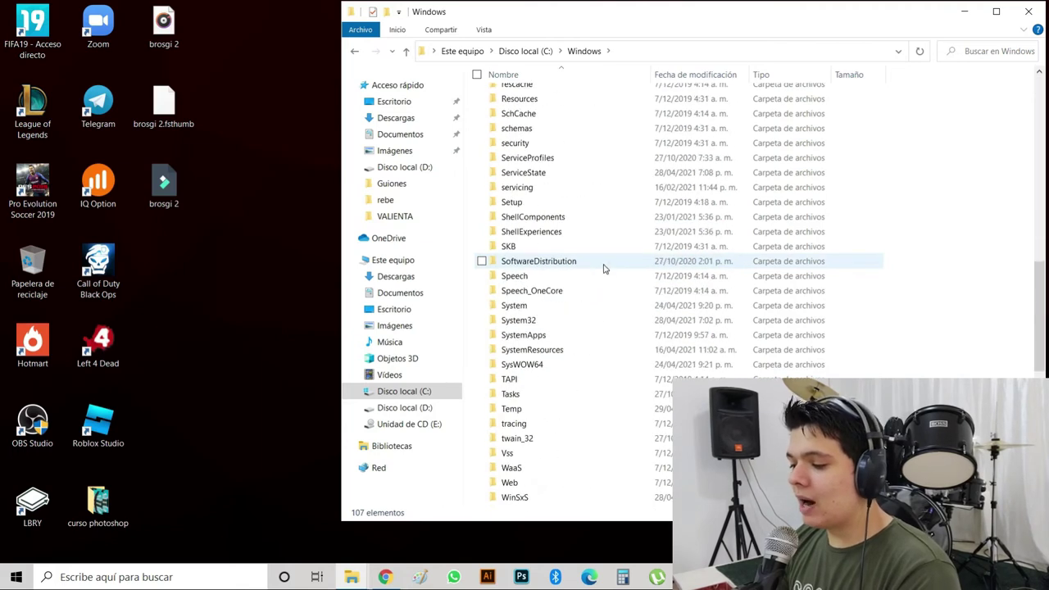
double_click(546, 325)
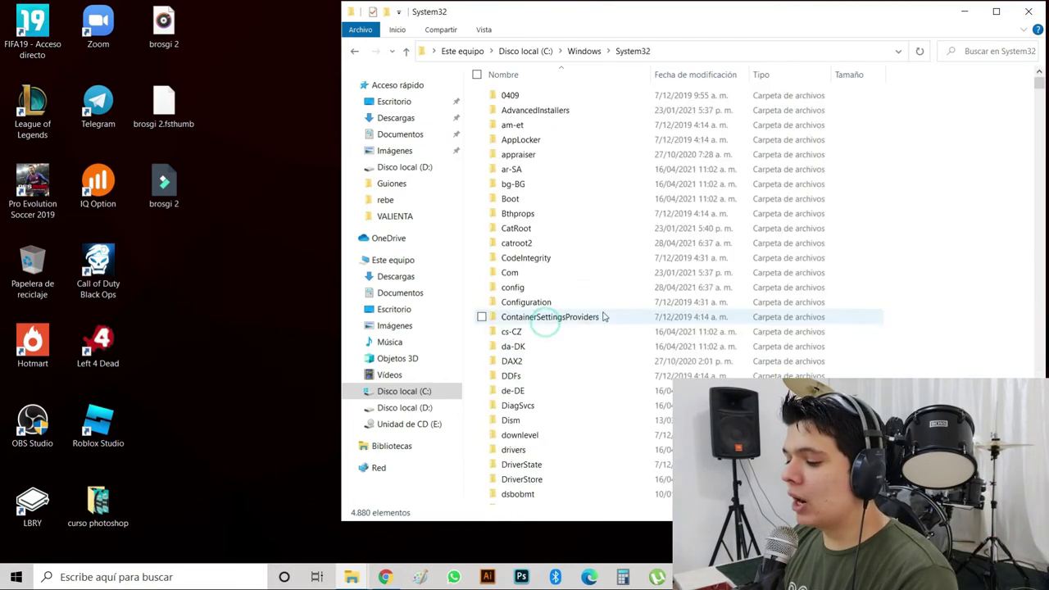
right_click(937, 191)
click(822, 263)
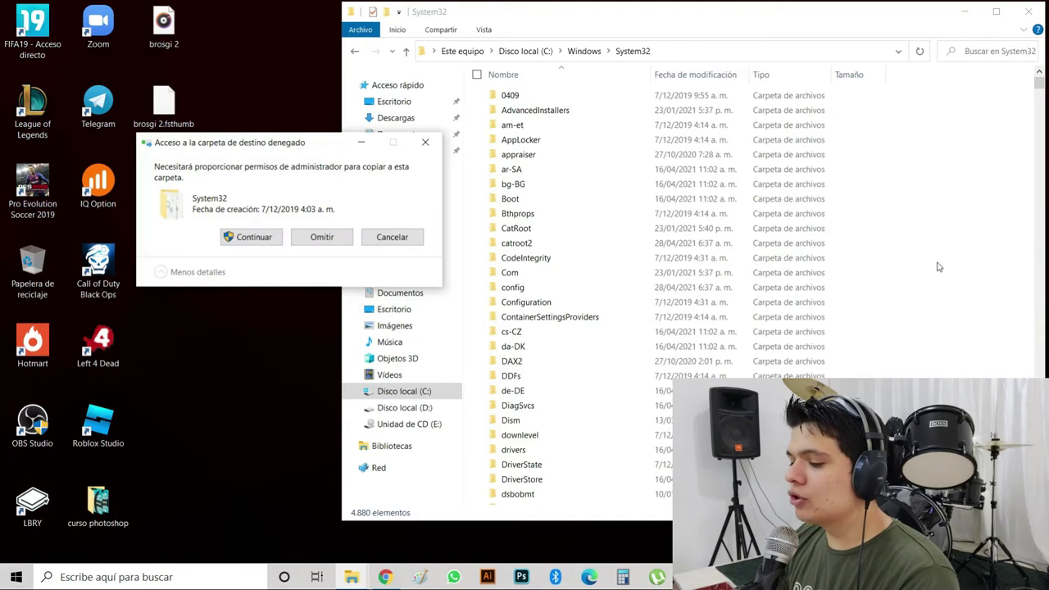
click(254, 237)
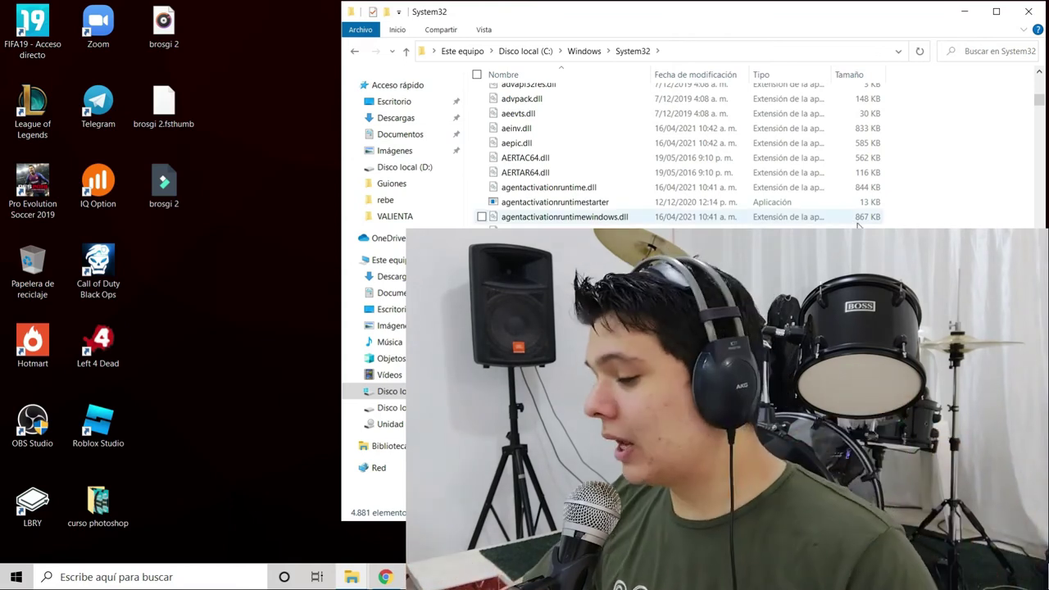
Step: Leave the System32 folder and close the file window to return to the desktop
click(354, 52)
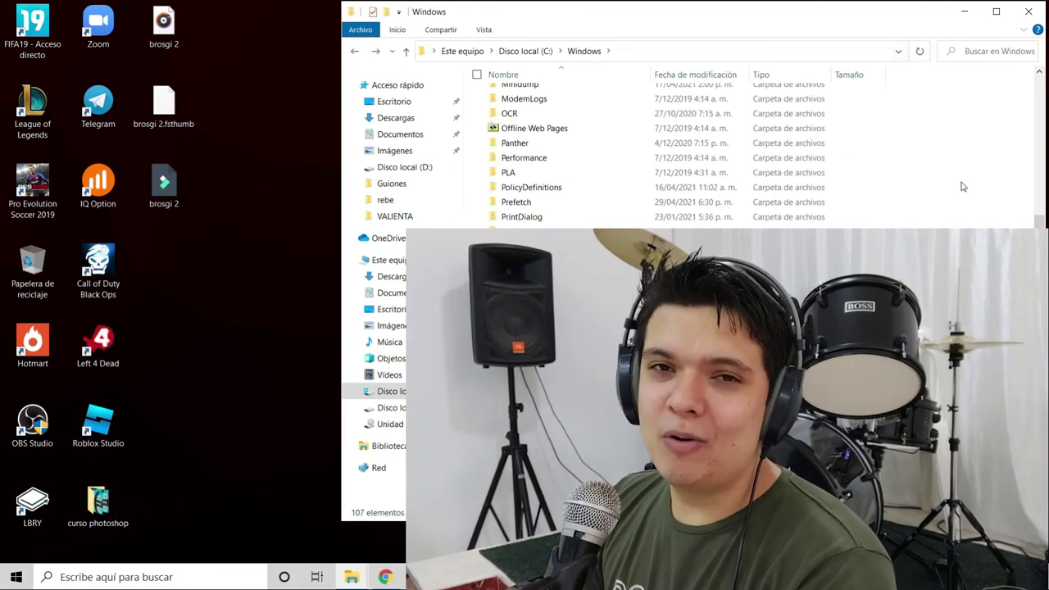
drag(882, 15, 868, 15)
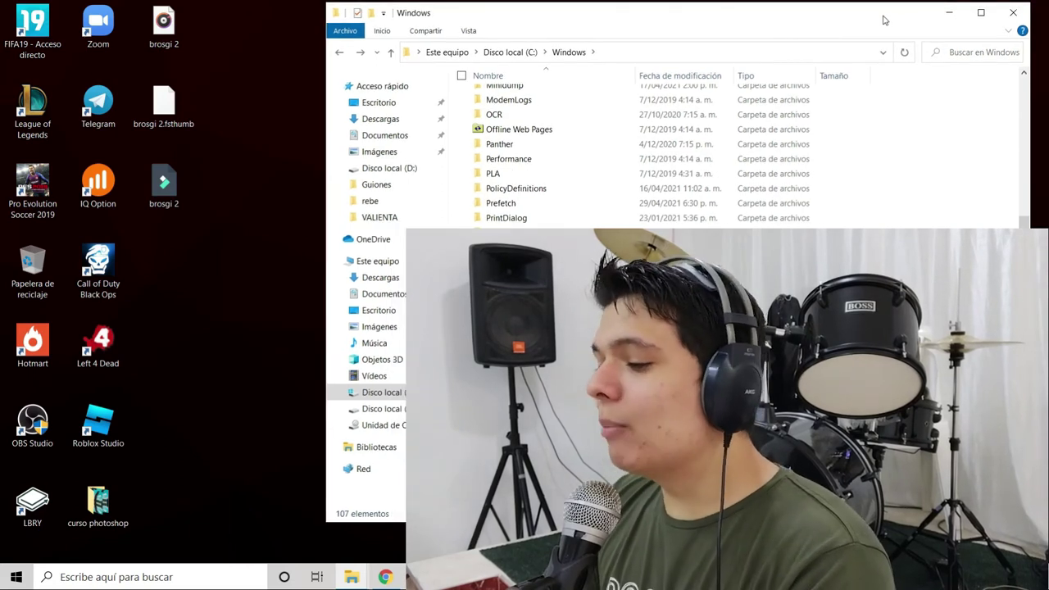
click(1013, 13)
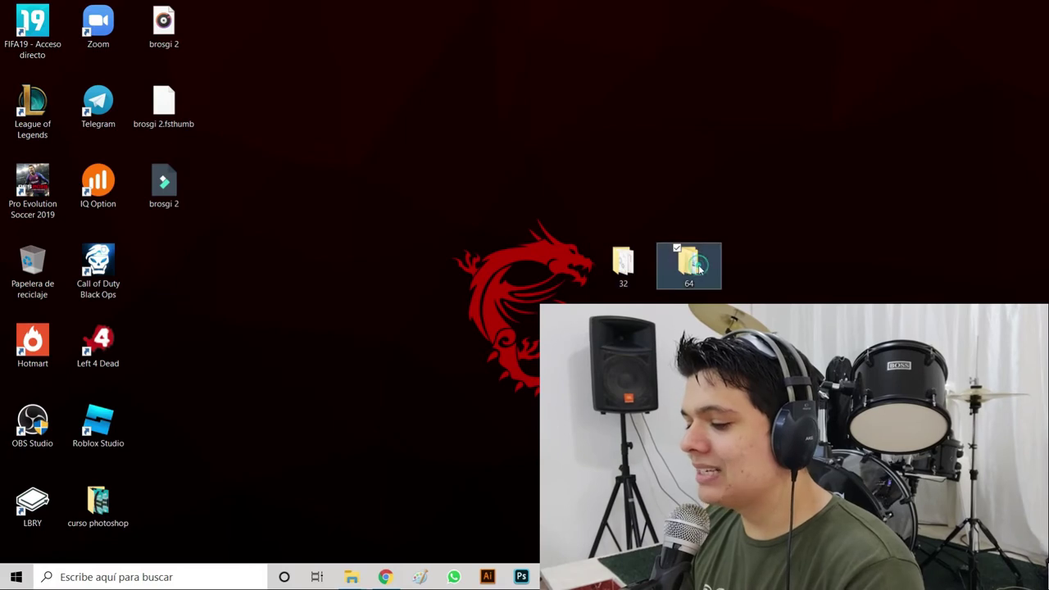
Step: Open the 64 folder on the desktop and extract the api-ms-win-crt-heap-l1-1-0 archive in place
double_click(691, 264)
right_click(191, 96)
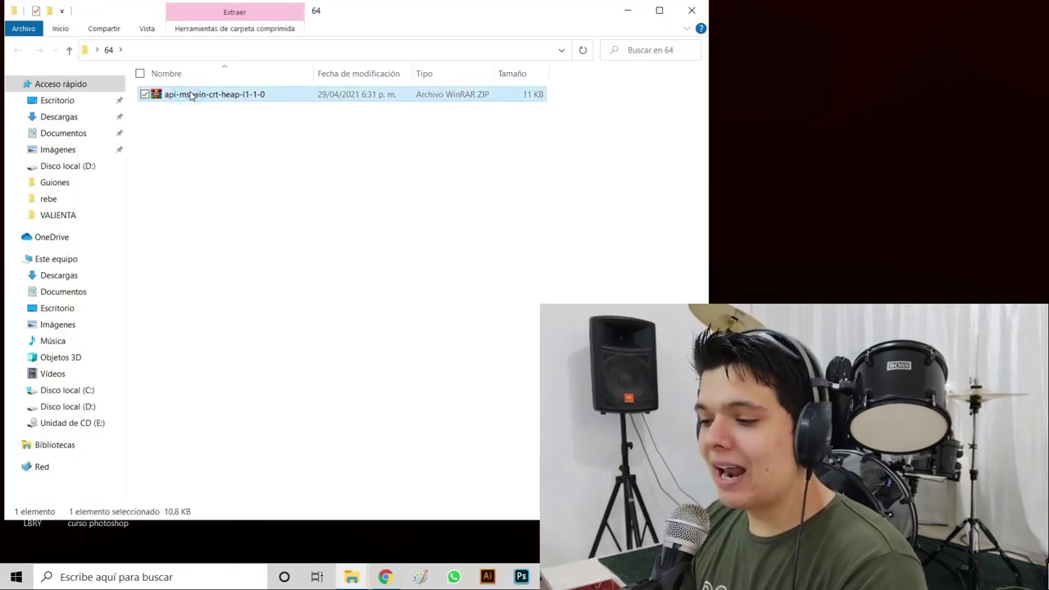
click(101, 148)
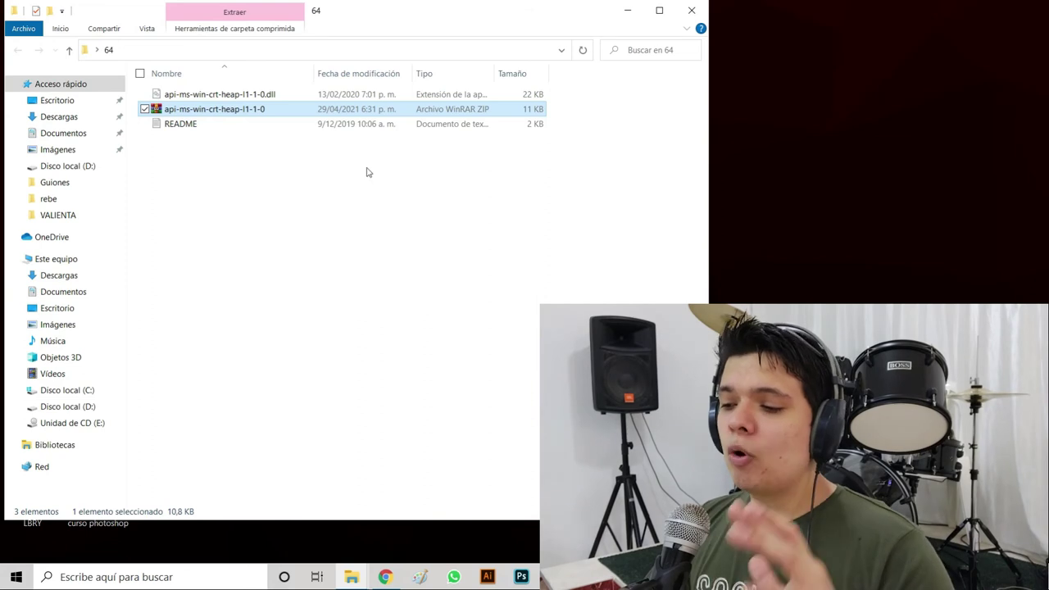
Step: Copy the extracted api-ms-win-crt-heap-l1-1-0.dll file from the 64 folder
click(247, 94)
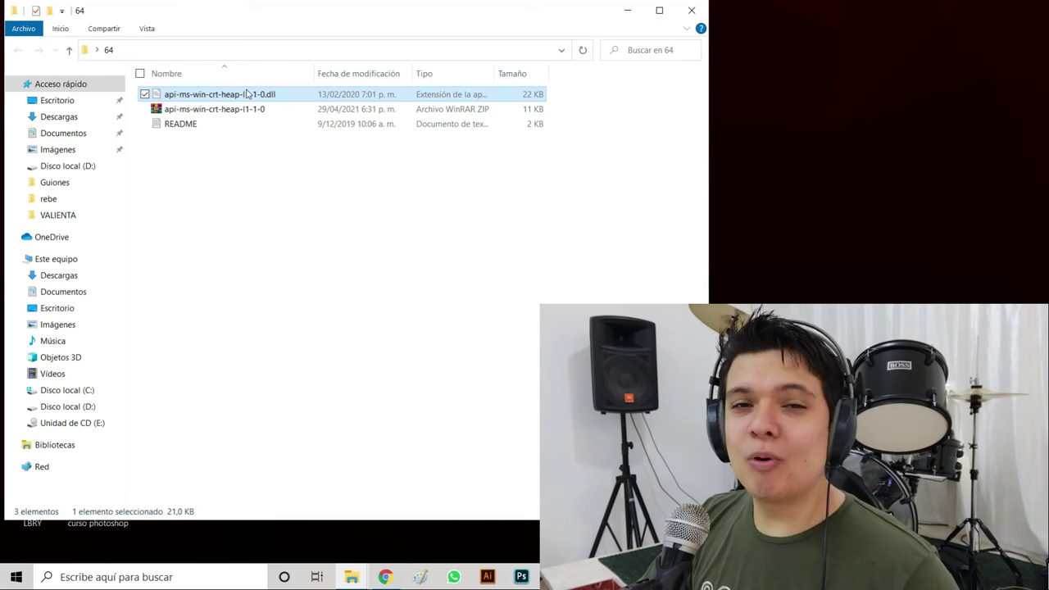
right_click(211, 96)
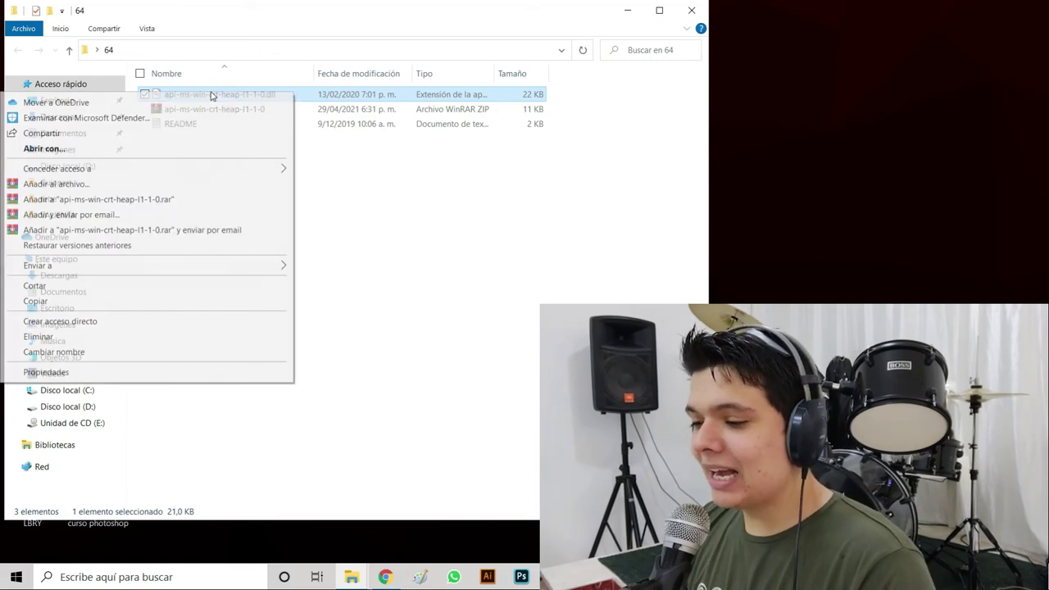
click(49, 302)
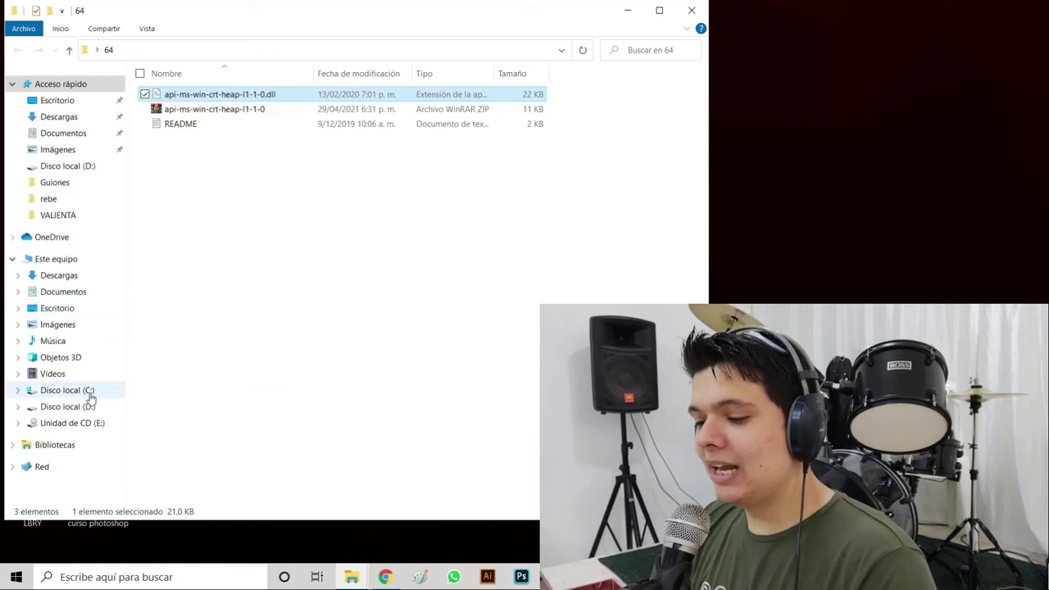
Step: Paste the copied DLL into the SysWOW64 folder inside Windows on drive C, granting administrator permission
click(67, 390)
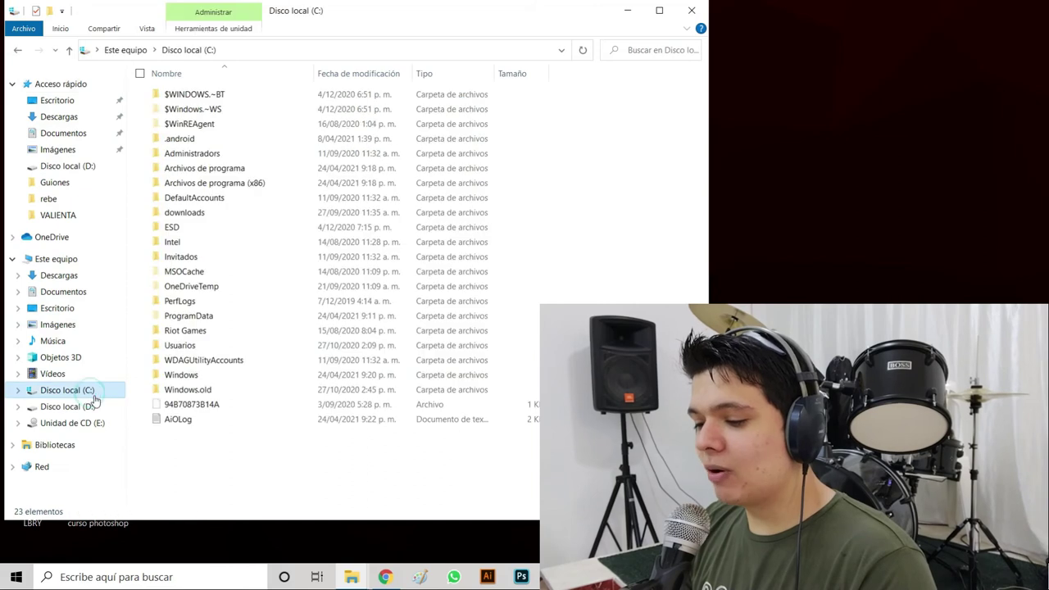
double_click(190, 378)
scroll(300, 325, down, 20)
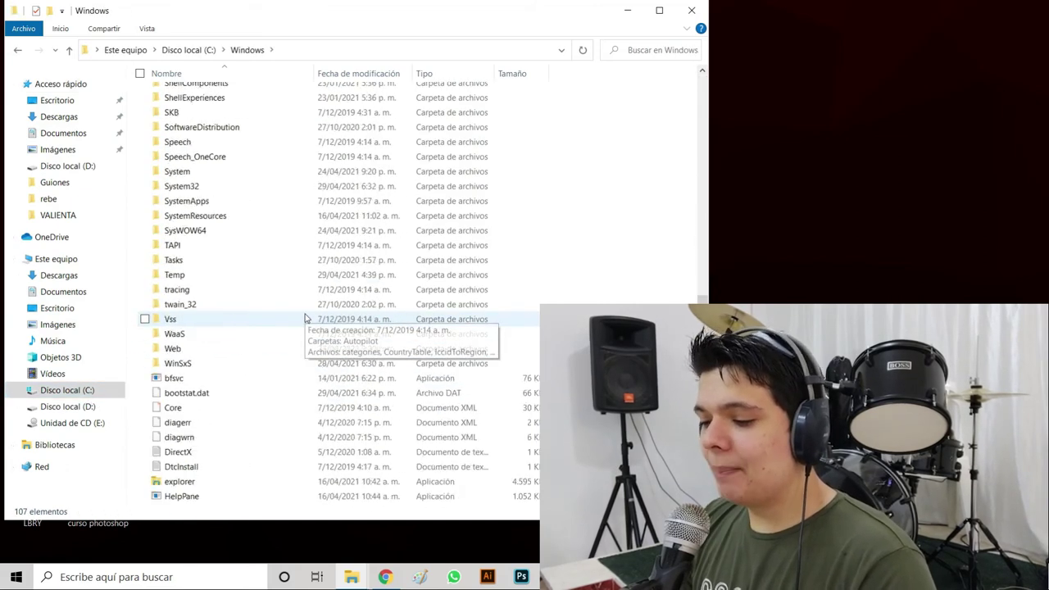
scroll(241, 274, down, 1)
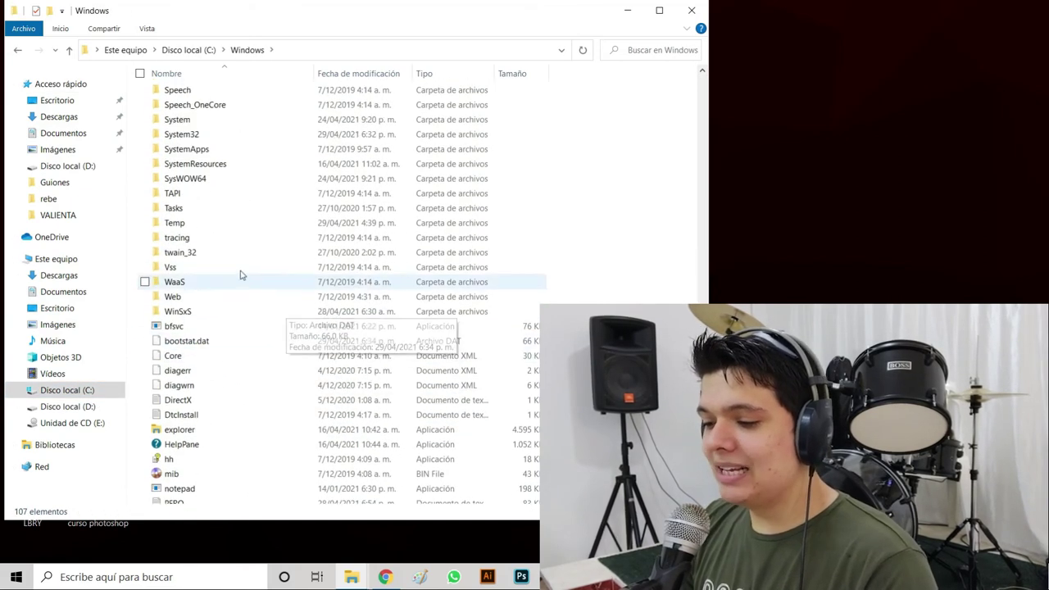
double_click(193, 181)
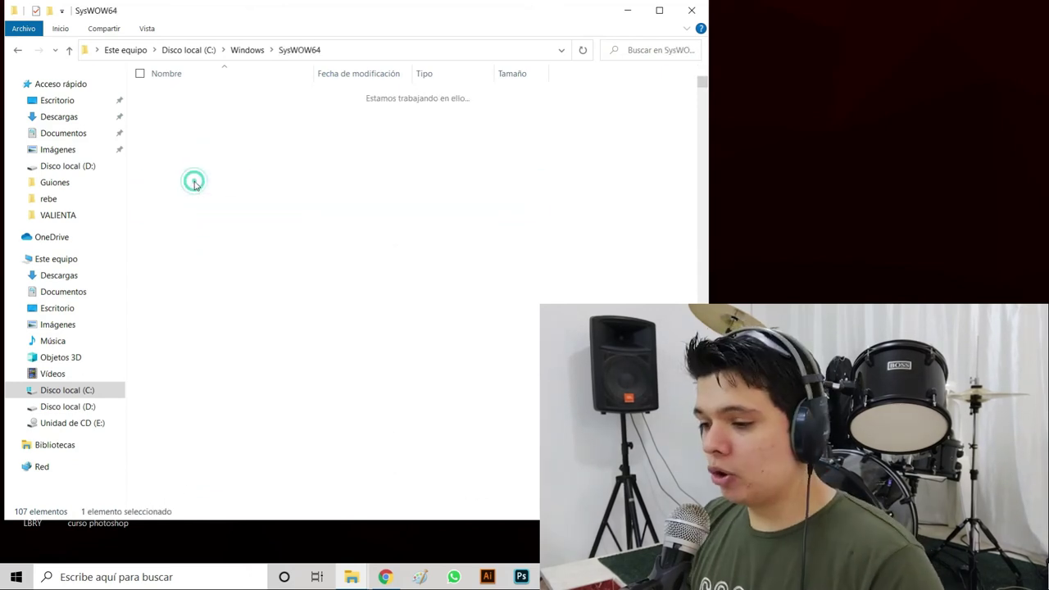
right_click(622, 174)
click(550, 243)
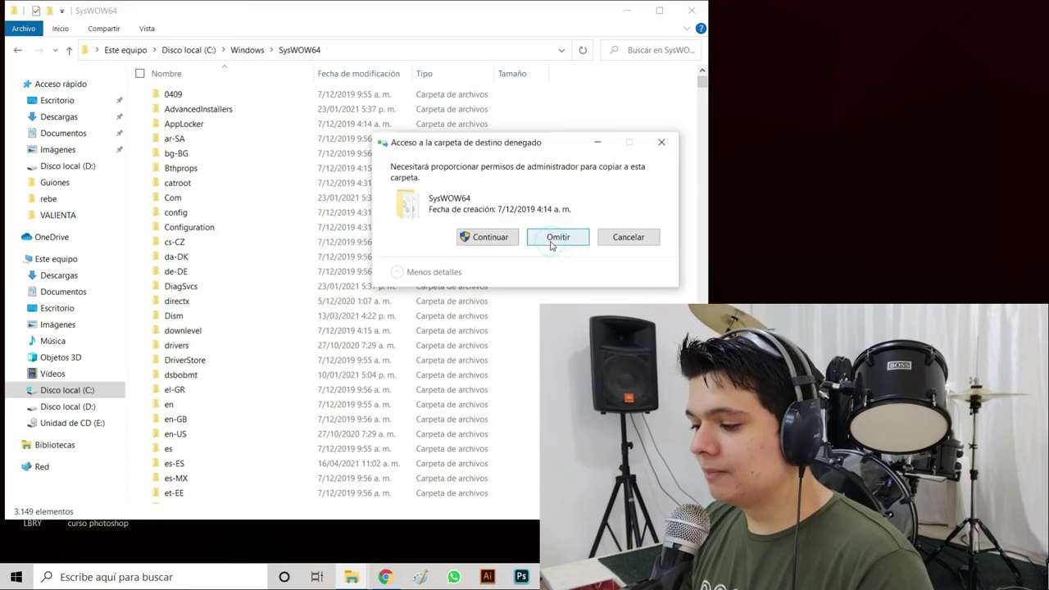
click(490, 237)
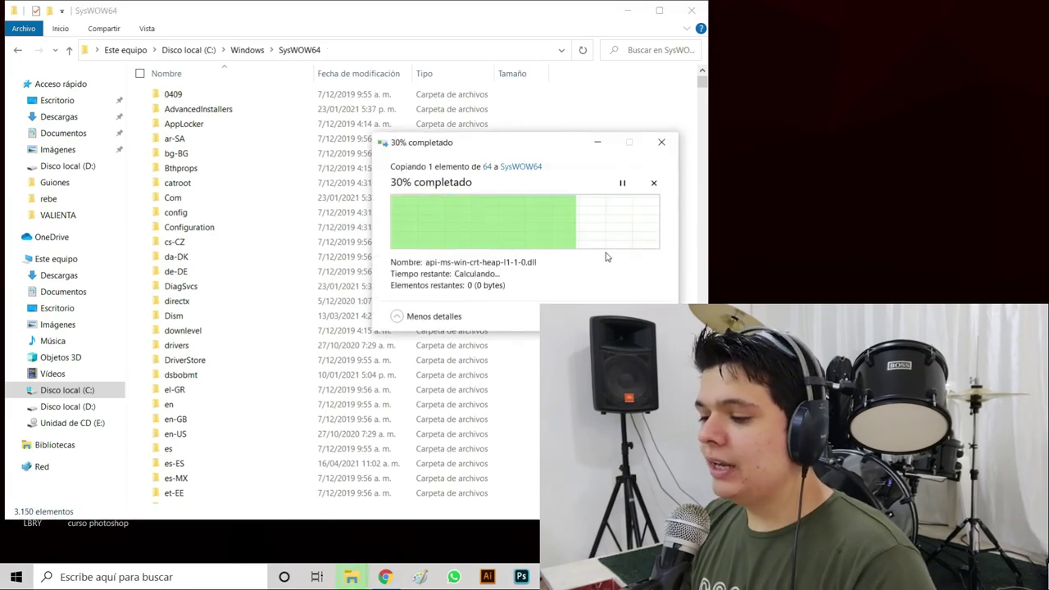